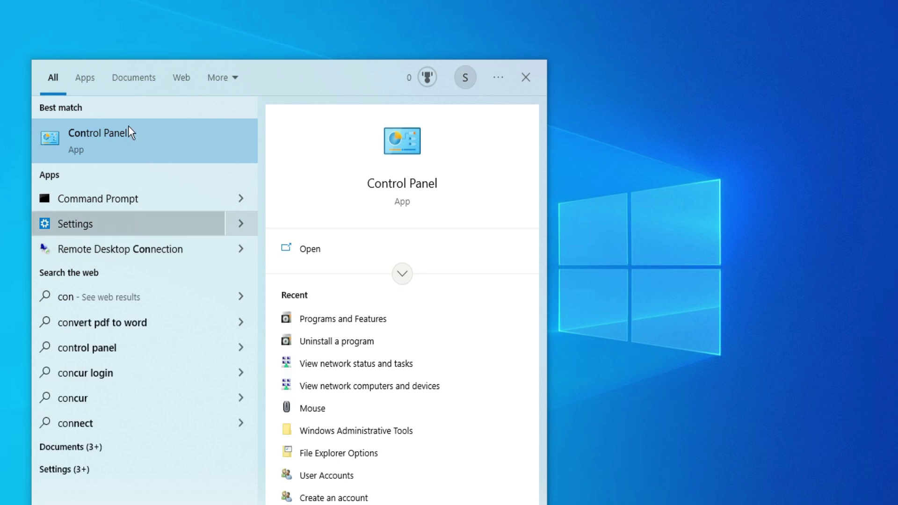
# Step: Open Programs and Features from Control Panel, maximize it, and scroll to the MySQL entries
pyautogui.click(98, 134)
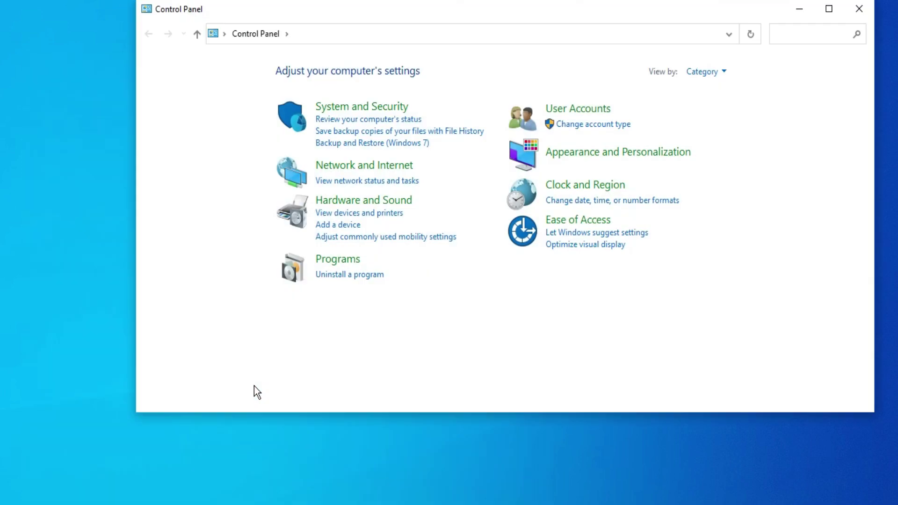
pyautogui.click(362, 276)
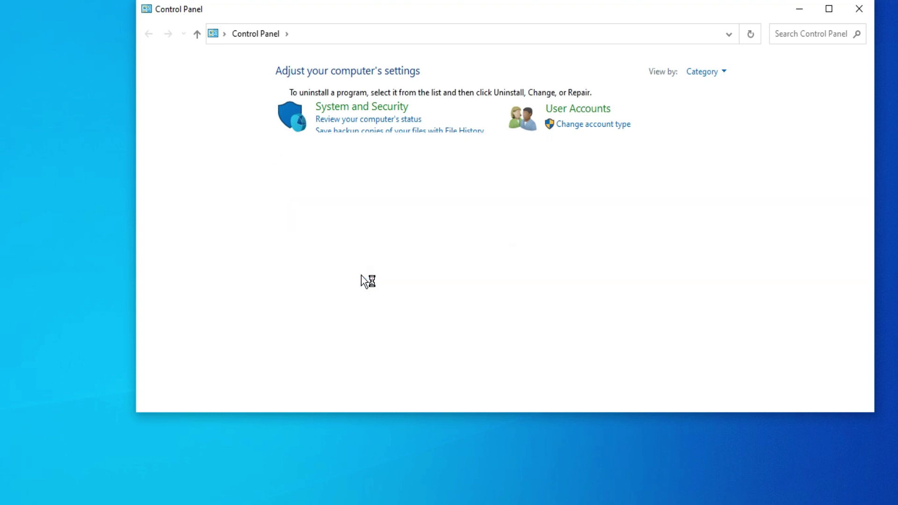
pyautogui.press('super+Up')
pyautogui.scroll(-3, 505, 324)
pyautogui.scroll(-5, 505, 321)
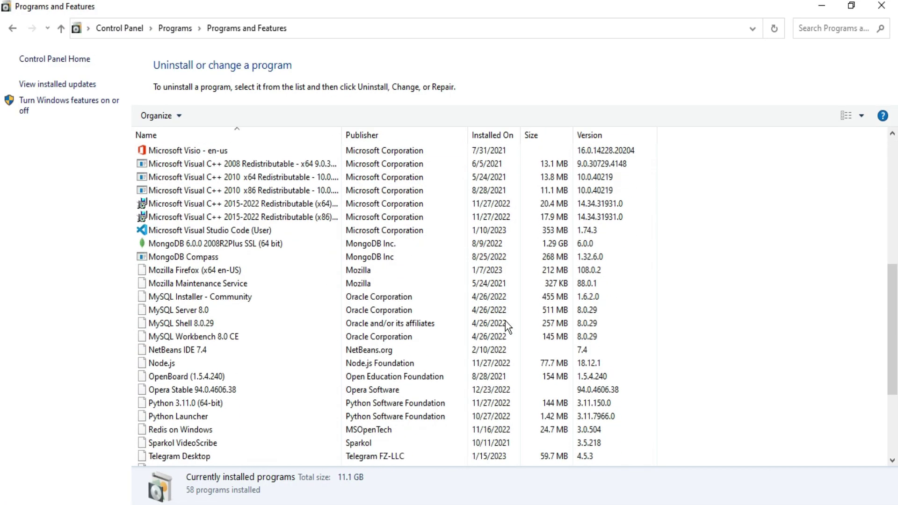
pyautogui.scroll(-4, 505, 321)
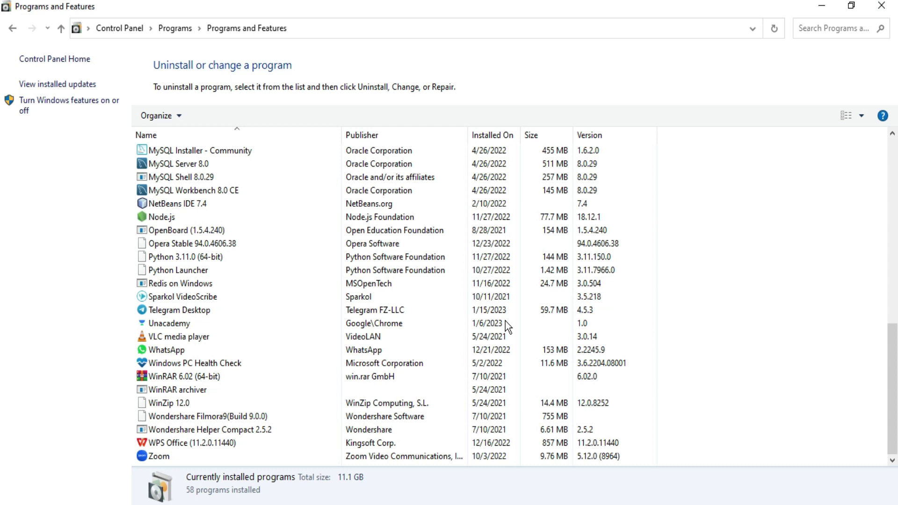
pyautogui.scroll(1, 505, 323)
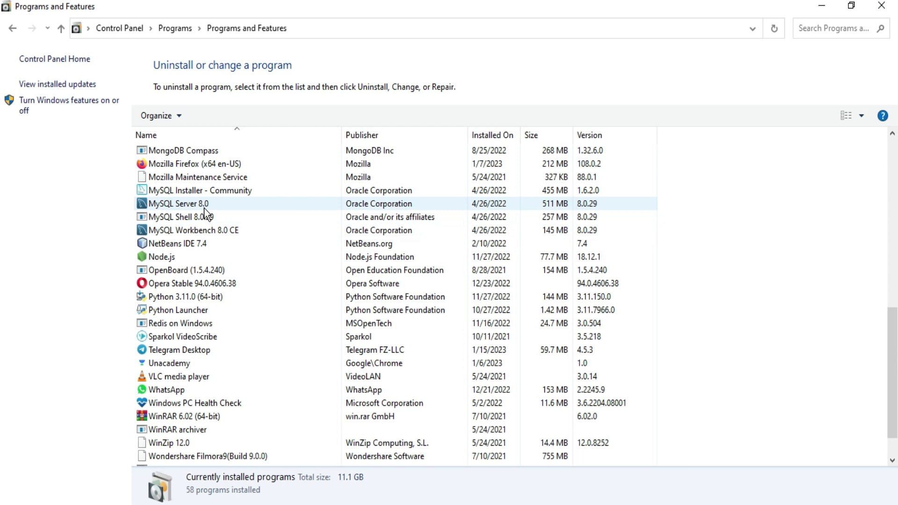
# Step: Uninstall MySQL Workbench 8.0 CE and confirm the removal with Yes
pyautogui.click(196, 230)
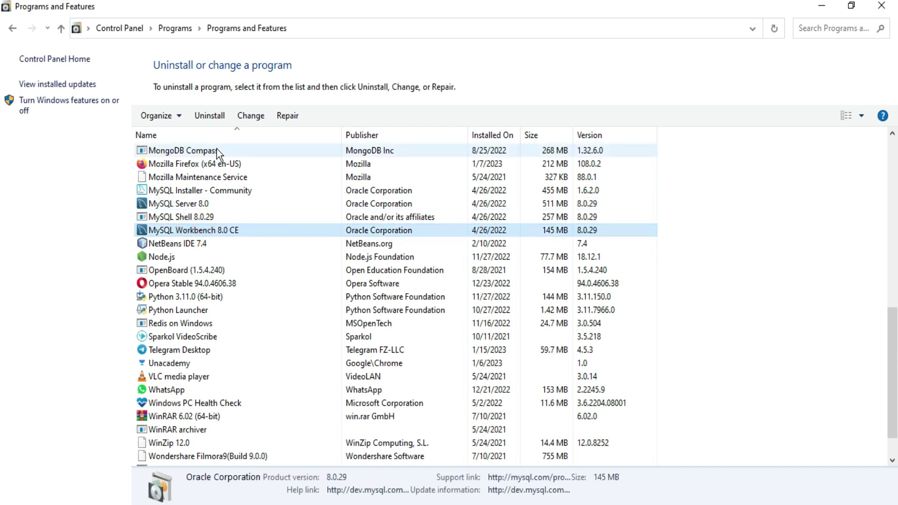
pyautogui.click(213, 117)
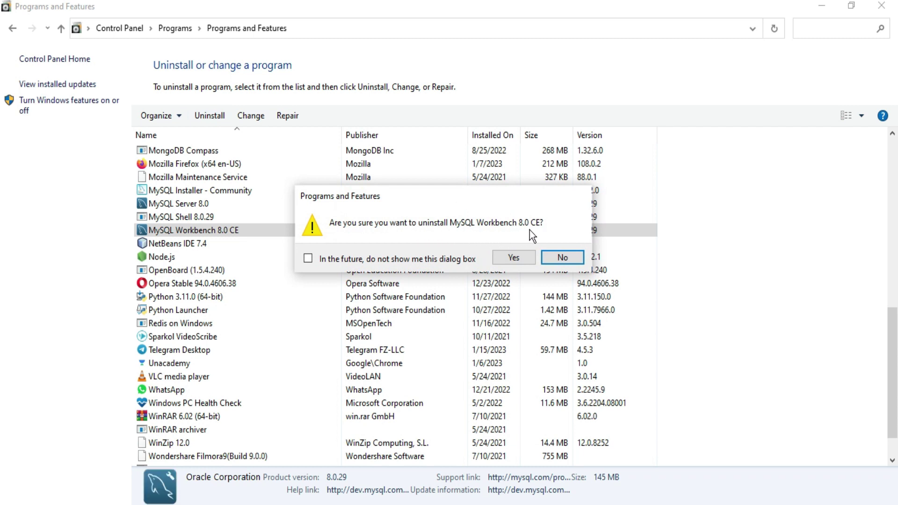
pyautogui.click(520, 259)
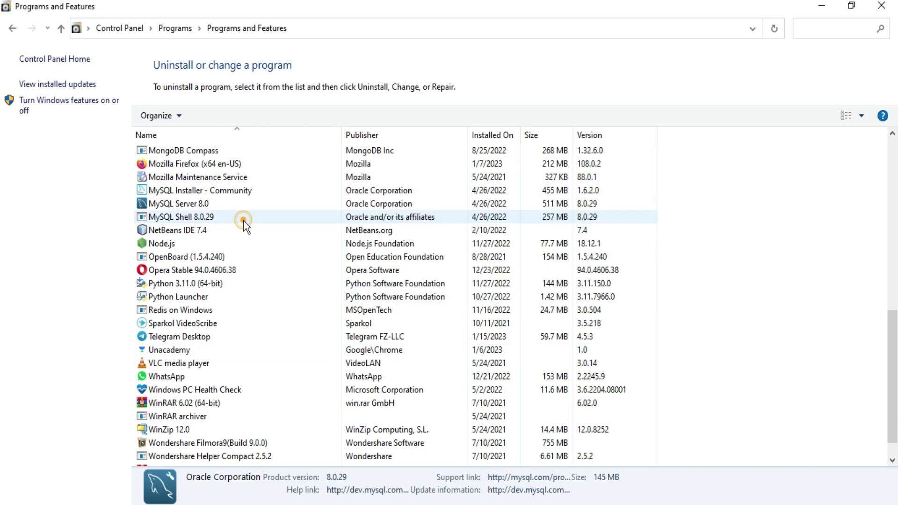
# Step: Uninstall MySQL Shell 8.0.29, then MySQL Server 8.0, then MySQL Installer - Community, confirming each
pyautogui.click(243, 219)
pyautogui.click(218, 119)
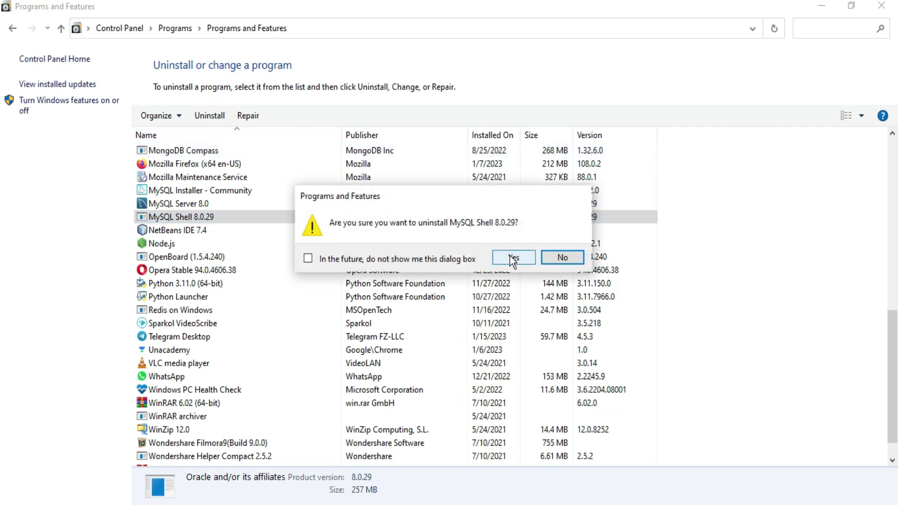
pyautogui.click(514, 257)
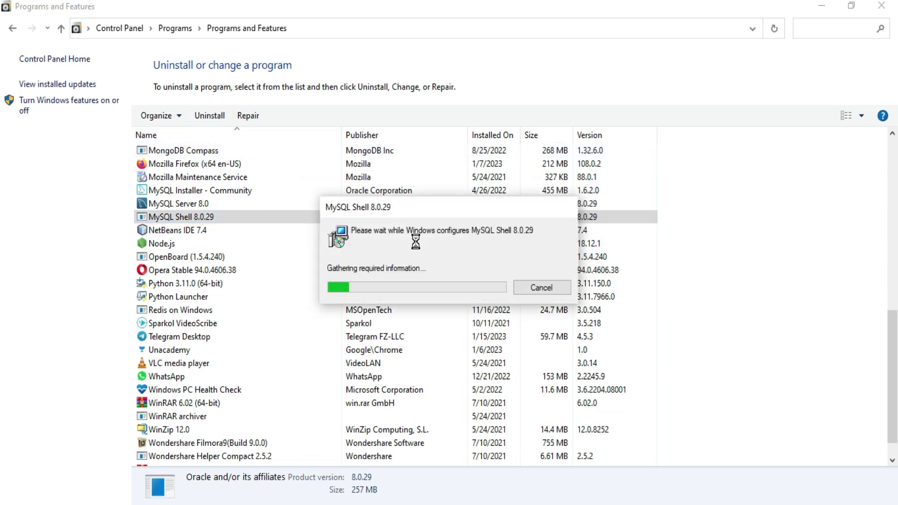
pyautogui.click(236, 204)
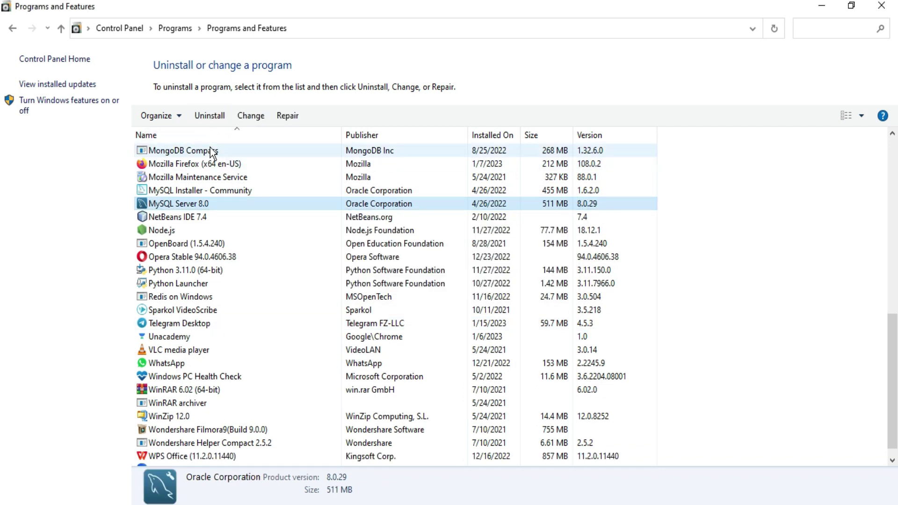
pyautogui.click(214, 117)
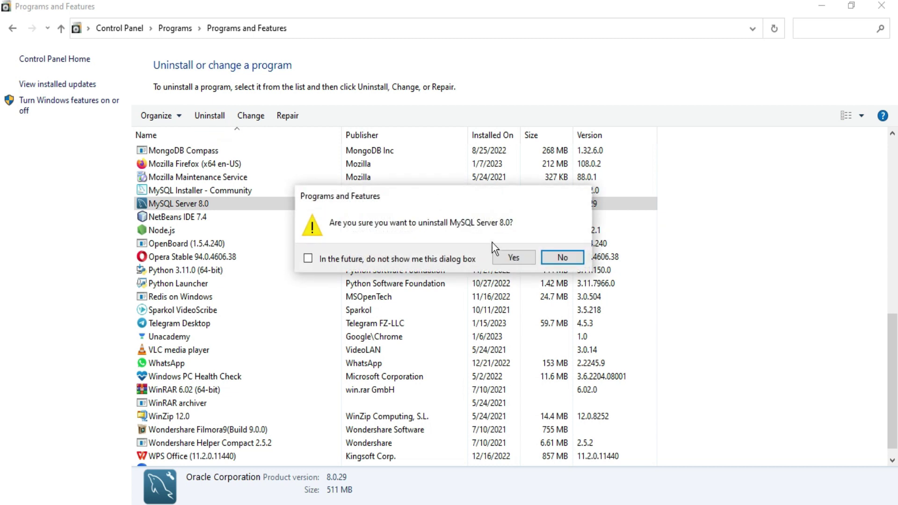
pyautogui.click(505, 258)
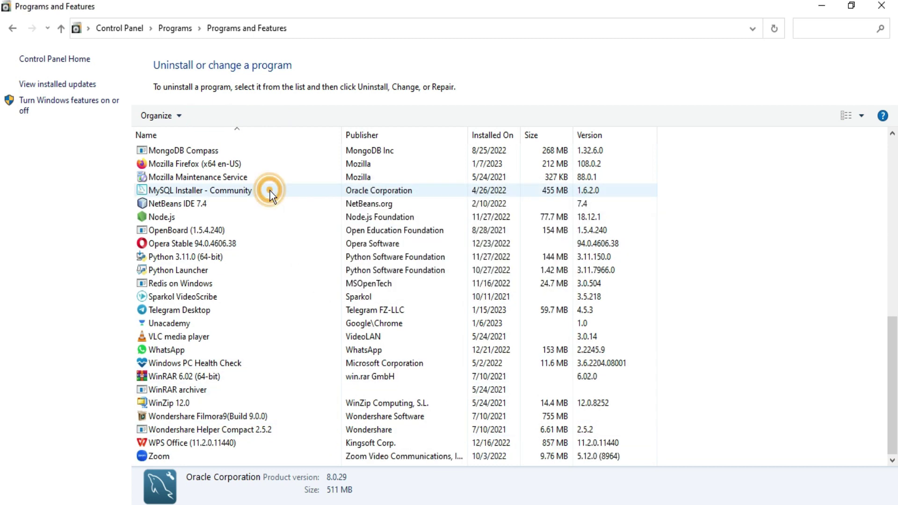
pyautogui.click(270, 191)
pyautogui.click(215, 118)
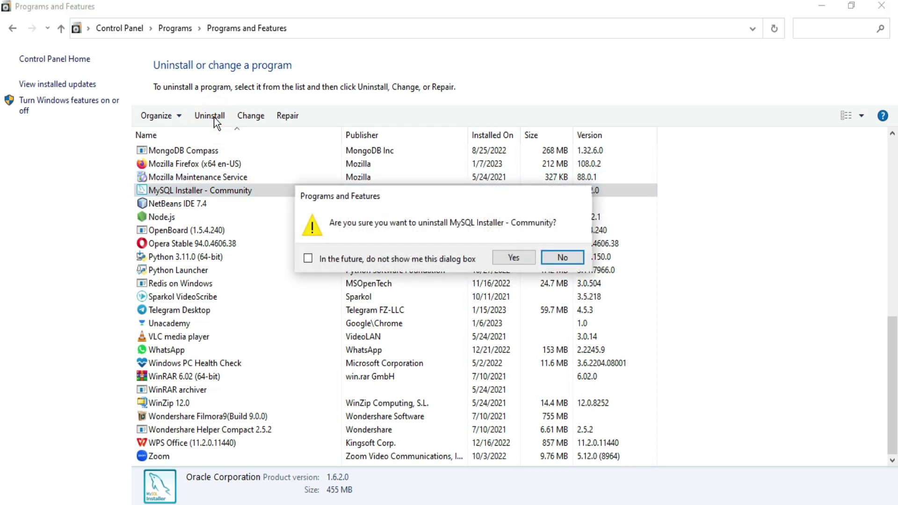
pyautogui.click(514, 258)
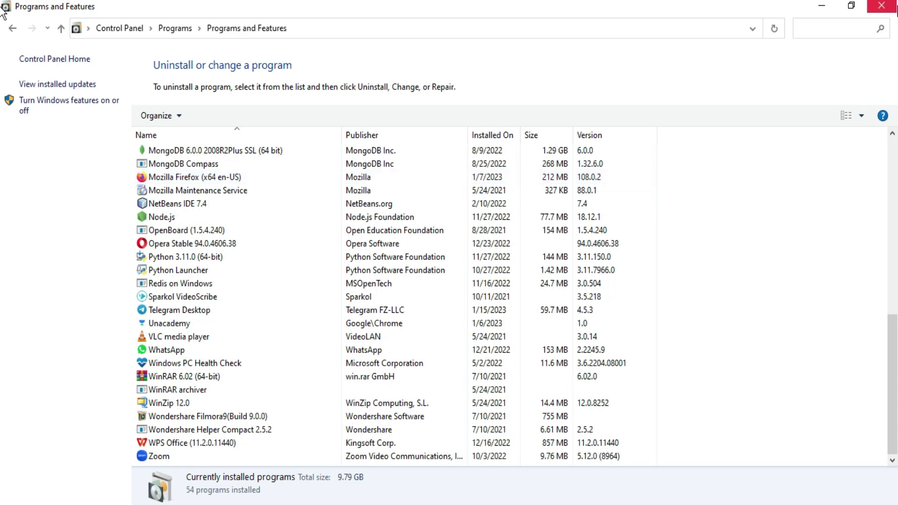
# Step: Close Programs and Features and delete the MySQL folder from C:\Program Files
pyautogui.click(895, 11)
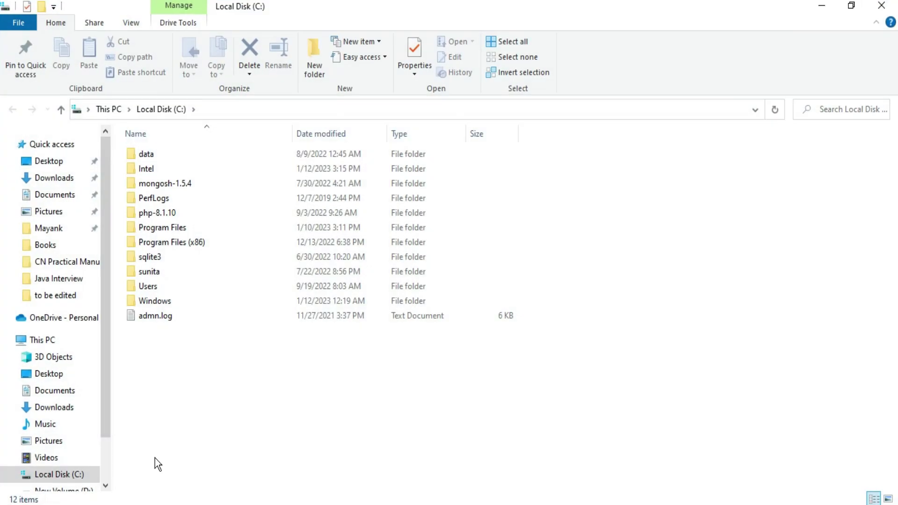
pyautogui.click(152, 418)
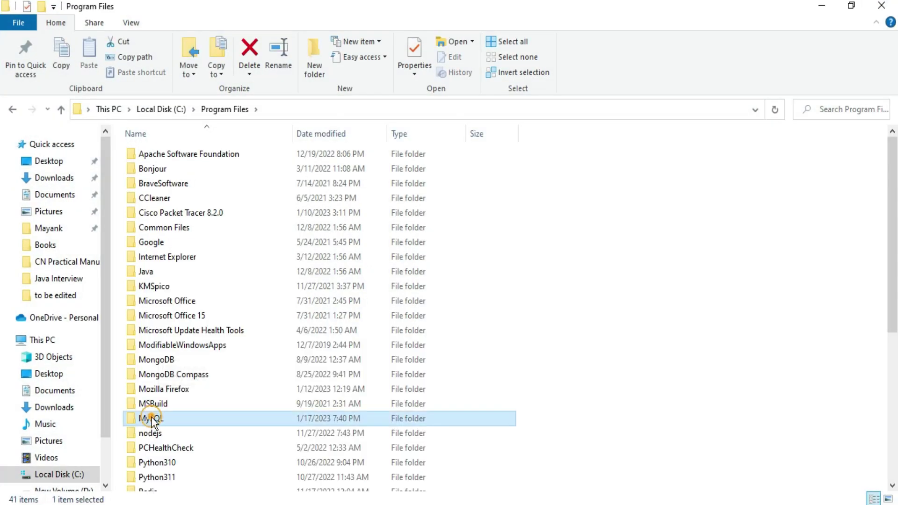
pyautogui.doubleClick(152, 418)
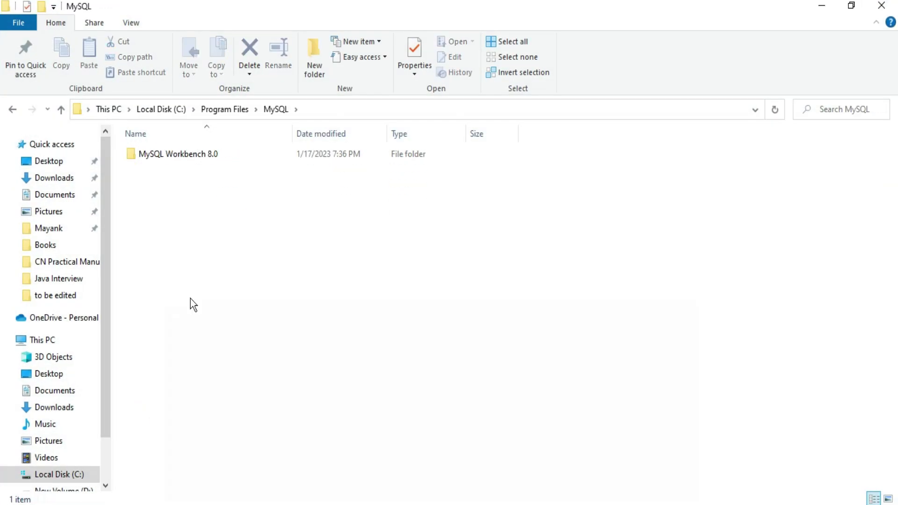
pyautogui.click(231, 111)
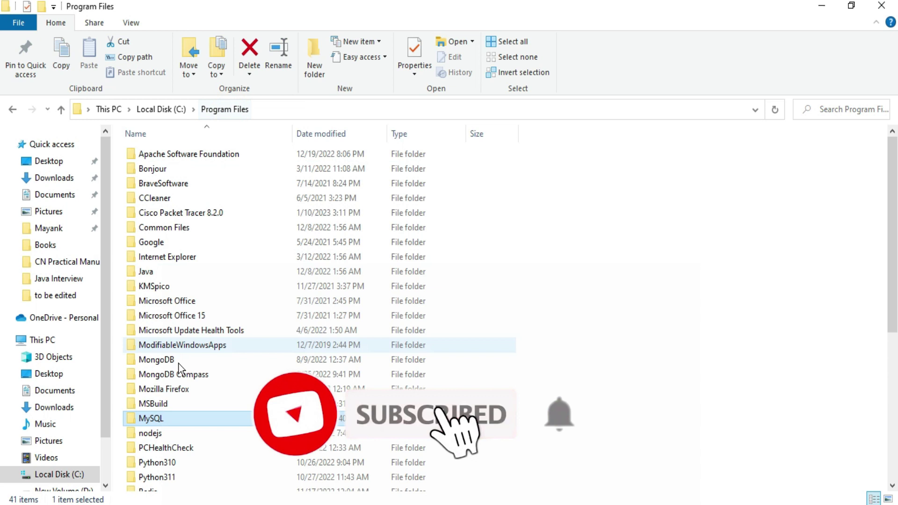
pyautogui.doubleClick(149, 418)
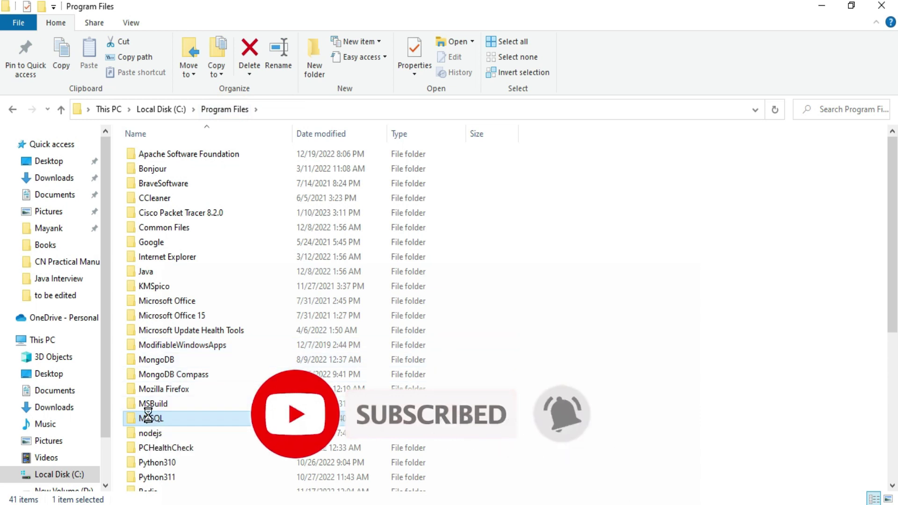
pyautogui.rightClick(148, 416)
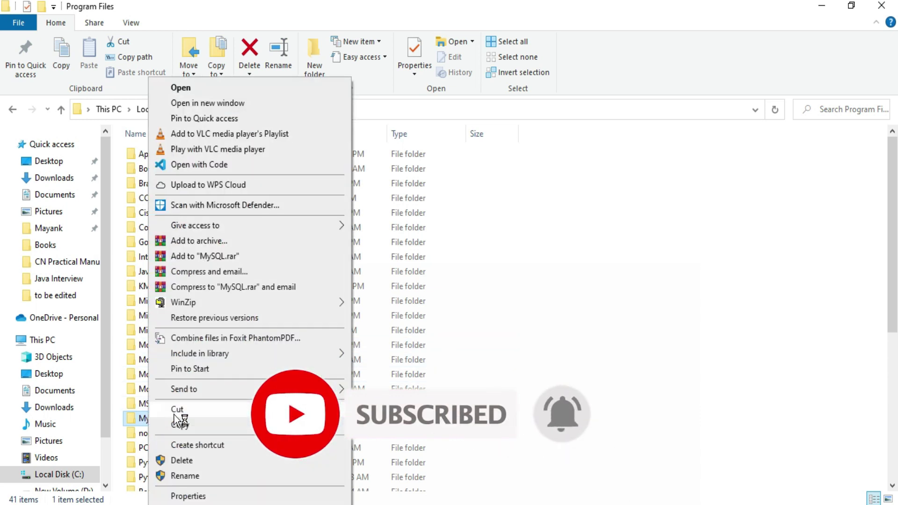
pyautogui.click(181, 462)
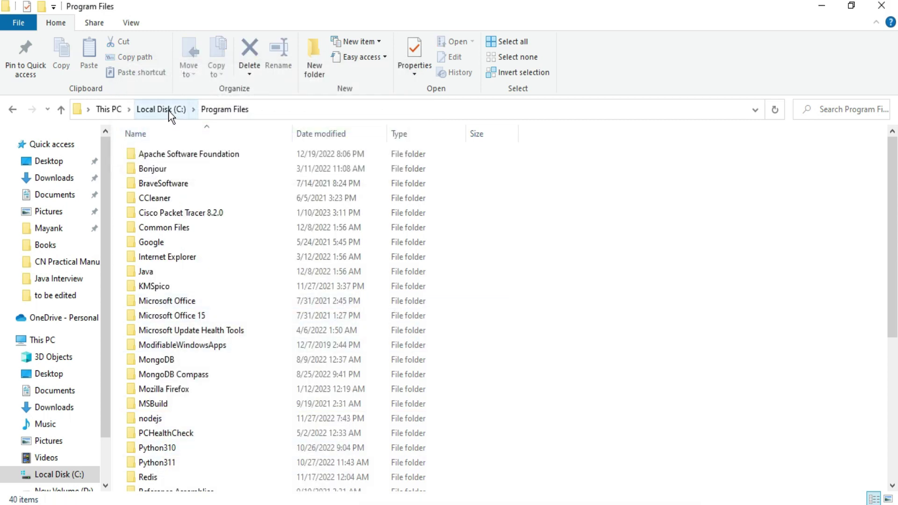
# Step: Go to the Local Disk (C:) root and turn on Hidden items in the View options
pyautogui.click(171, 111)
pyautogui.hotkey('alt', 'Left')
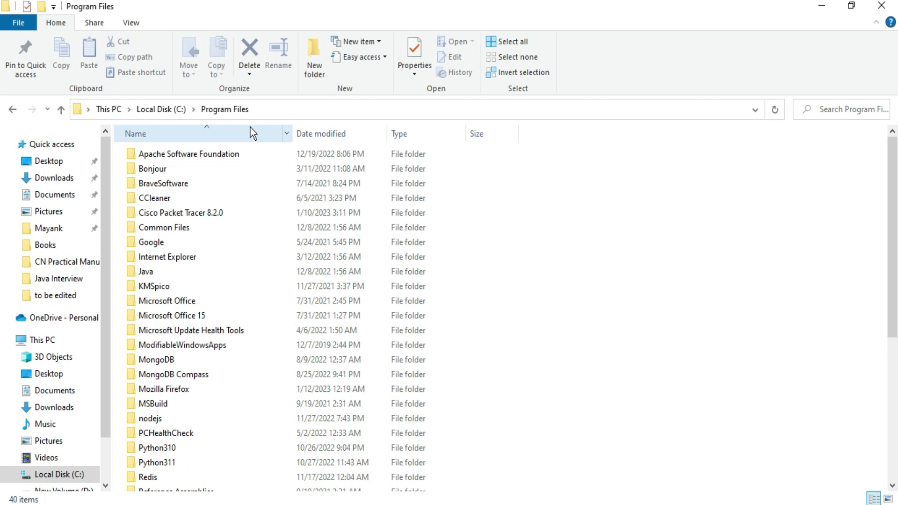
pyautogui.click(162, 109)
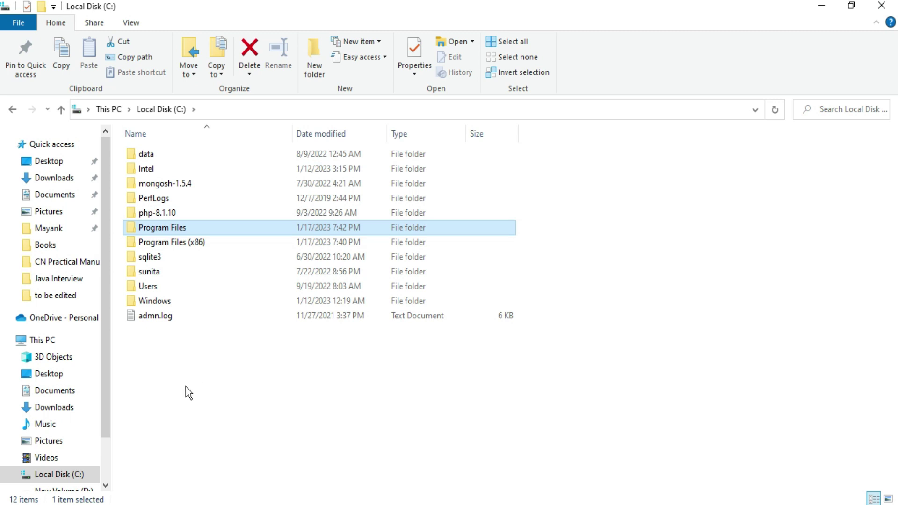
pyautogui.click(131, 22)
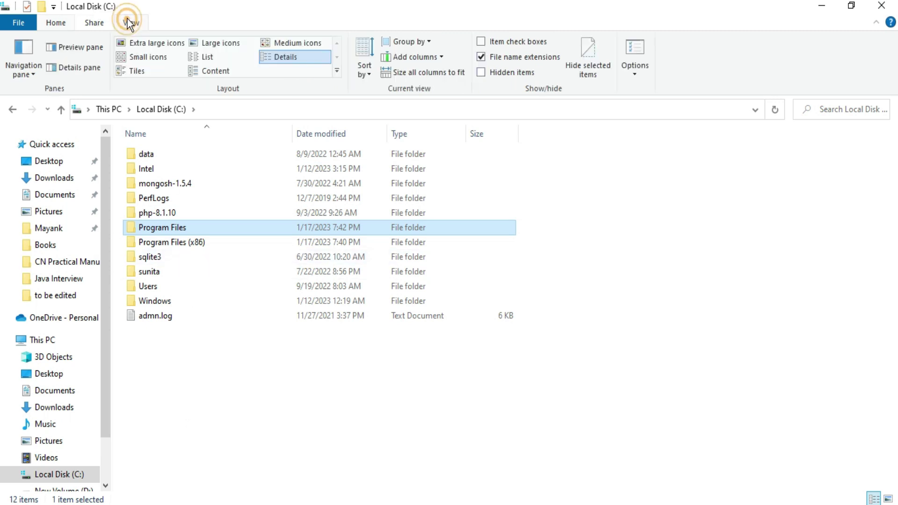
pyautogui.click(514, 74)
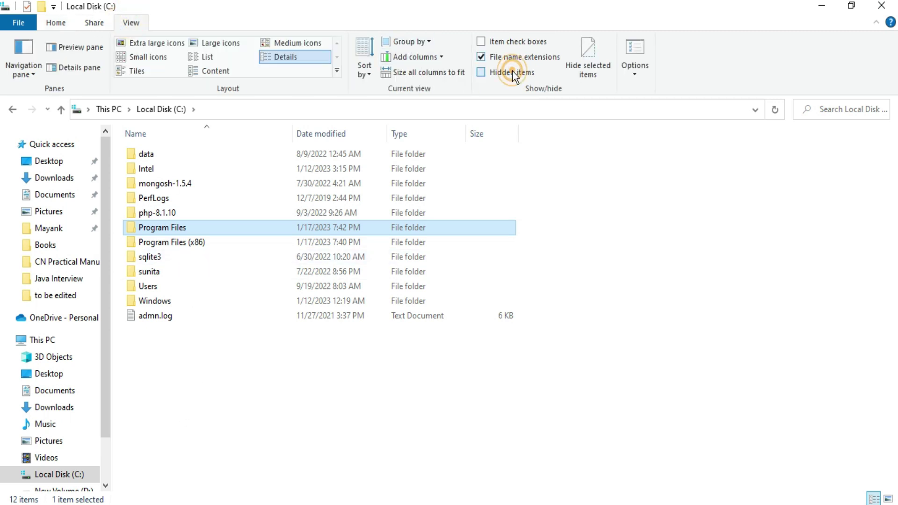
# Step: Browse into C:\ProgramData\MySQL\MySQL Server 8.0
pyautogui.click(223, 408)
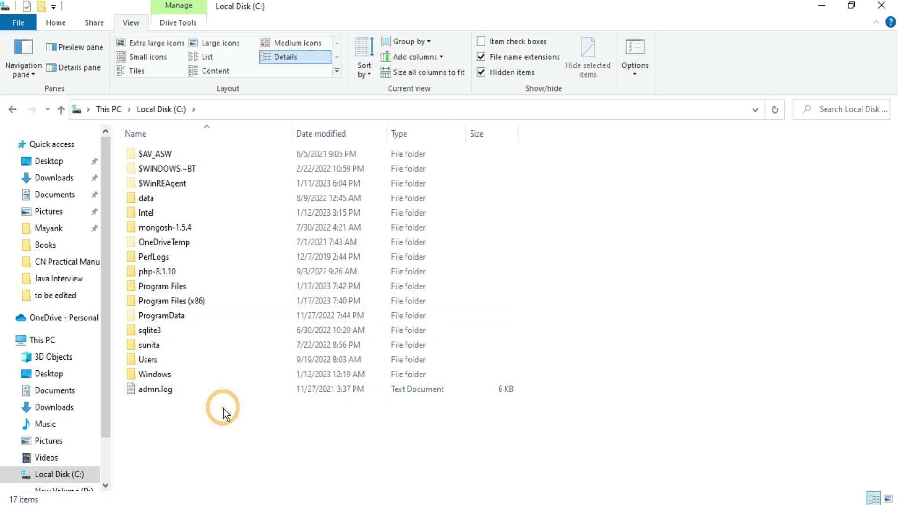
pyautogui.doubleClick(195, 316)
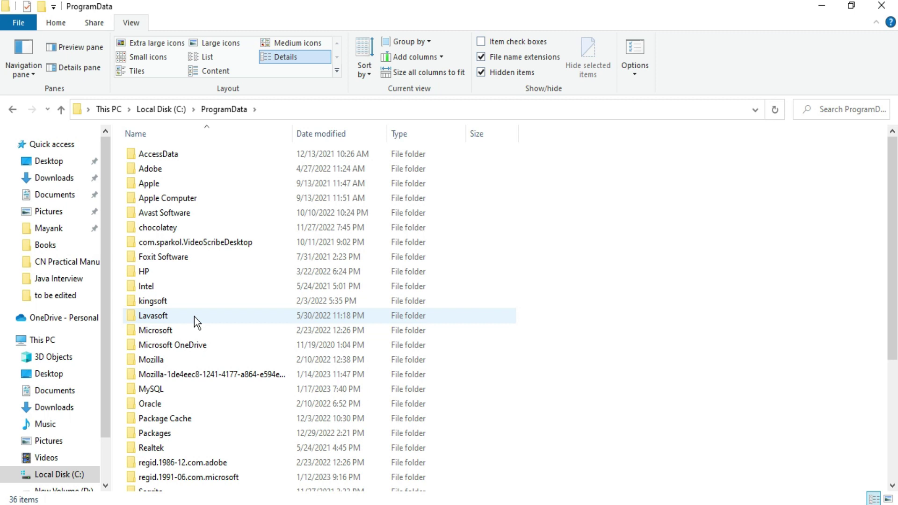
pyautogui.doubleClick(160, 392)
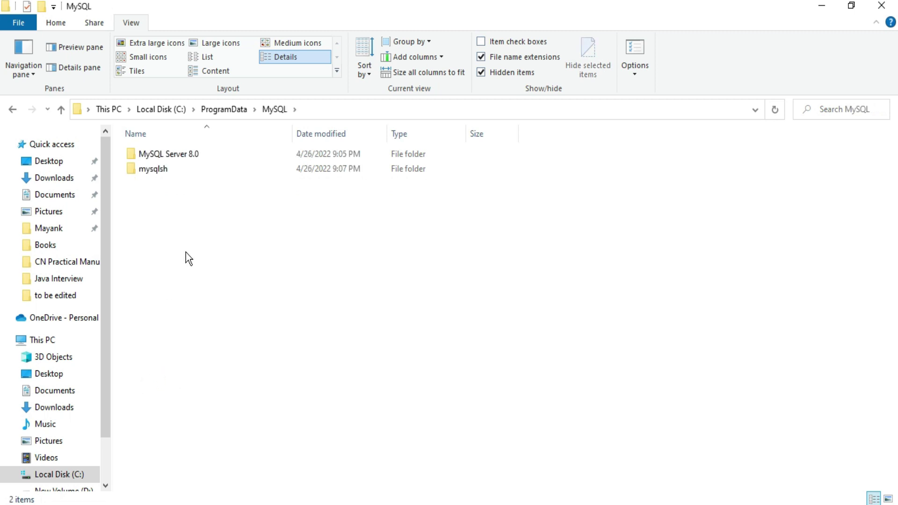
pyautogui.click(186, 154)
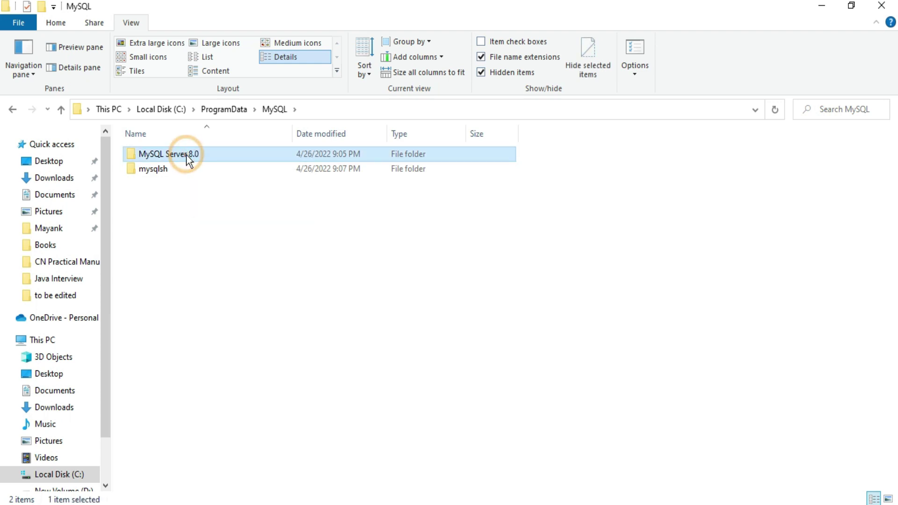
pyautogui.doubleClick(186, 155)
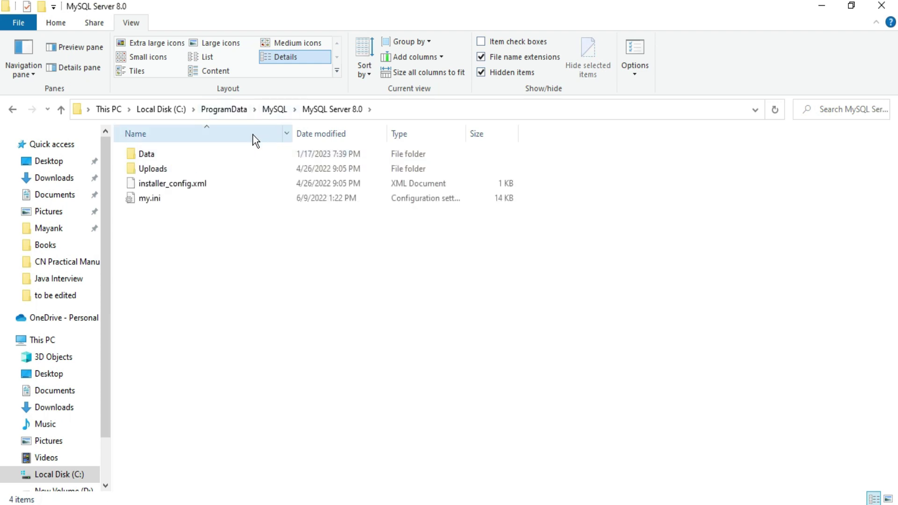
# Step: Copy the jdbcdemo and roshni28 folders from Data into D:\cs corner java
pyautogui.doubleClick(198, 154)
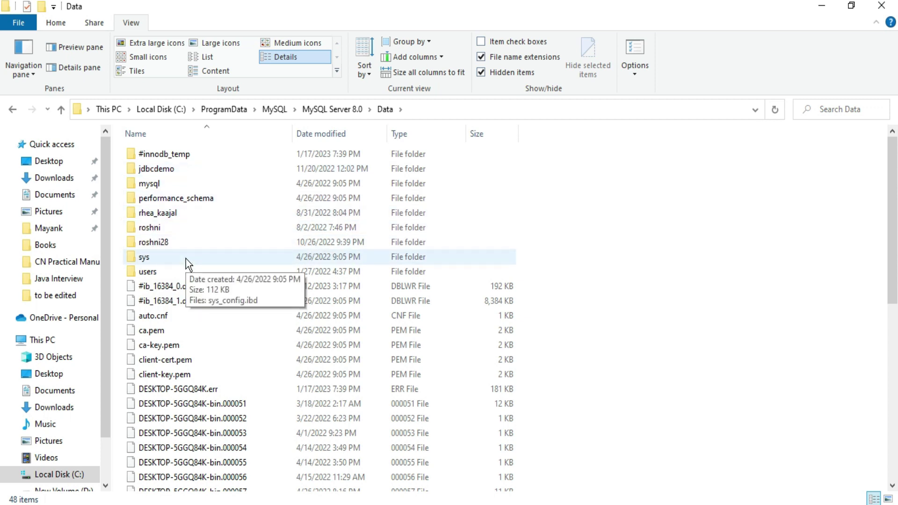
pyautogui.click(168, 169)
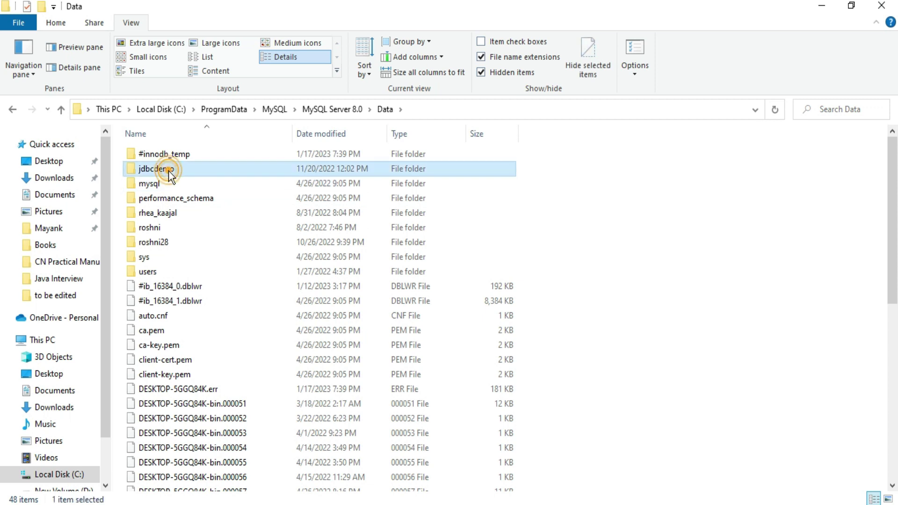
pyautogui.keyDown('ctrl'); pyautogui.click(164, 243); pyautogui.keyUp('ctrl')
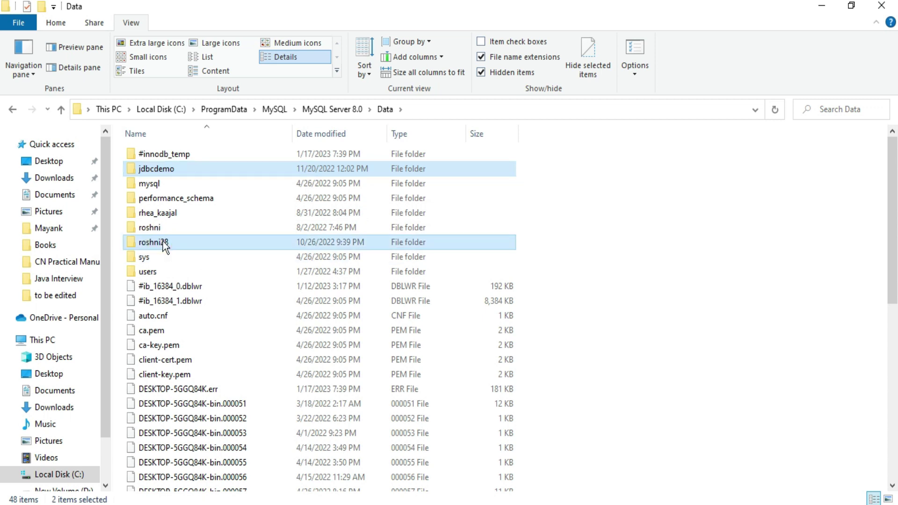
pyautogui.hotkey('alt', 'Tab')
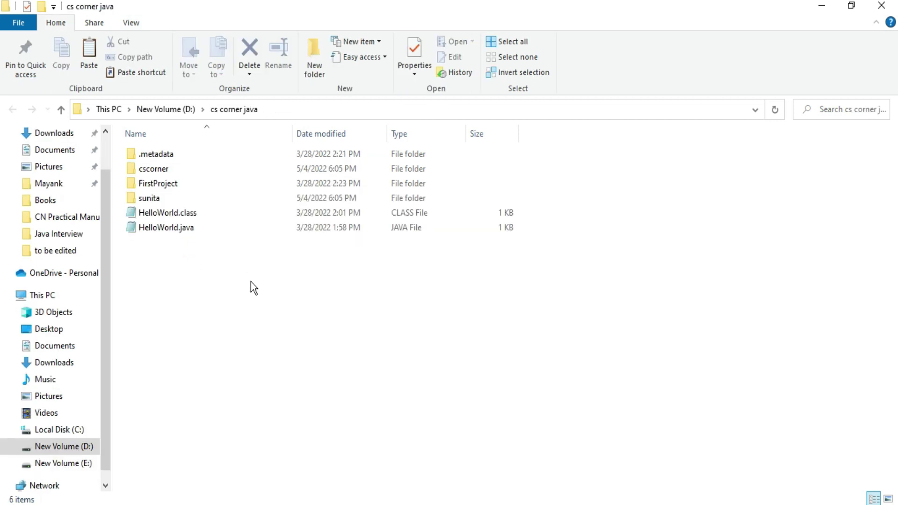
pyautogui.hotkey('ctrl', 'v')
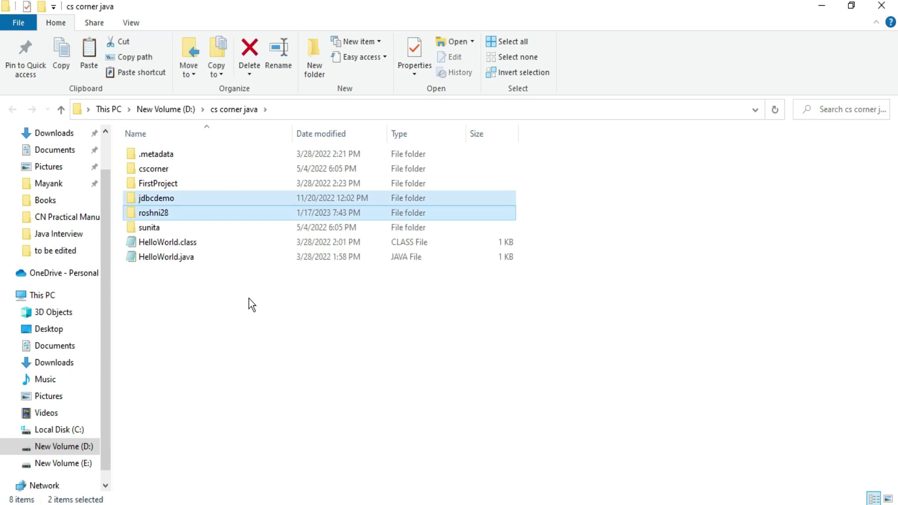
pyautogui.hotkey('alt', 'Tab')
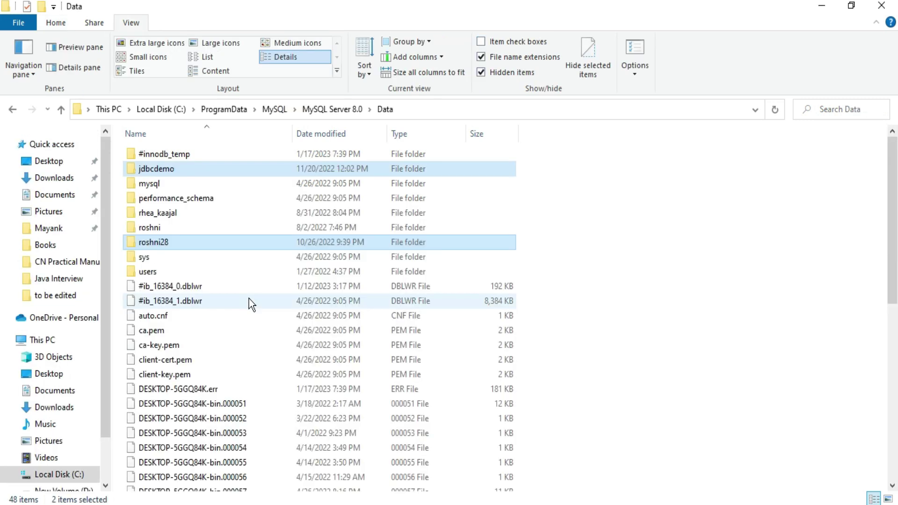
# Step: Delete the MySQL folder in C:\ProgramData, then return to the Local Disk (C:) root
pyautogui.click(281, 113)
pyautogui.click(238, 113)
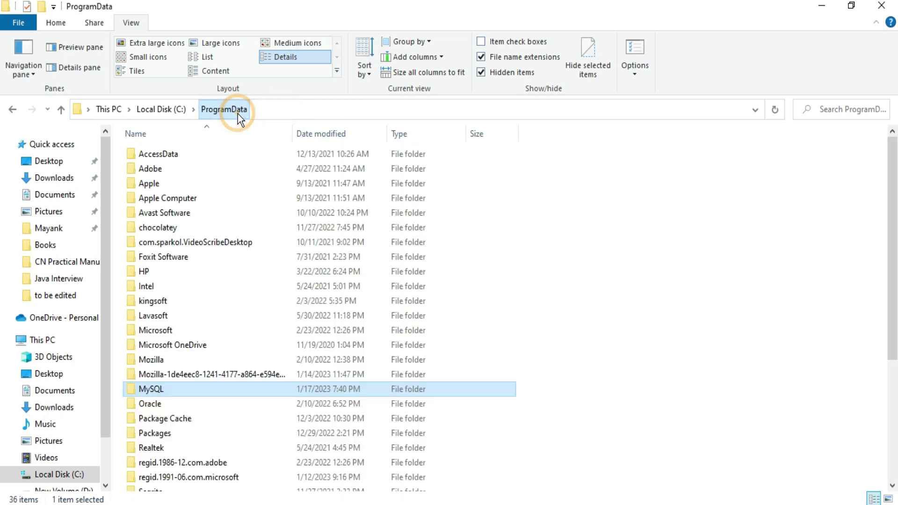
pyautogui.rightClick(153, 387)
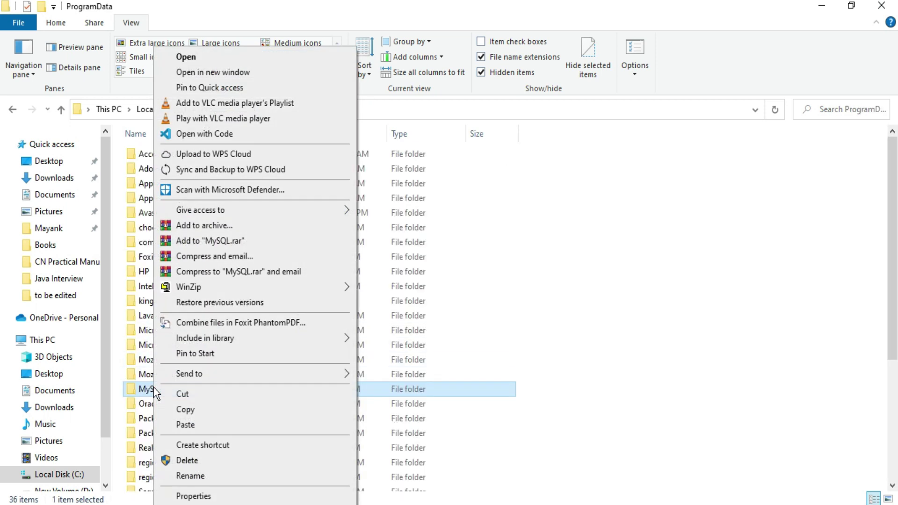
pyautogui.click(186, 461)
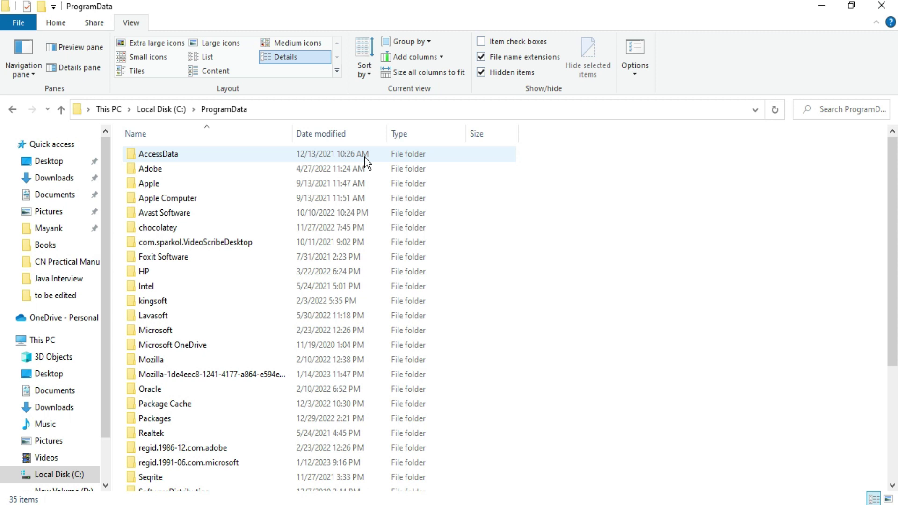
pyautogui.click(175, 114)
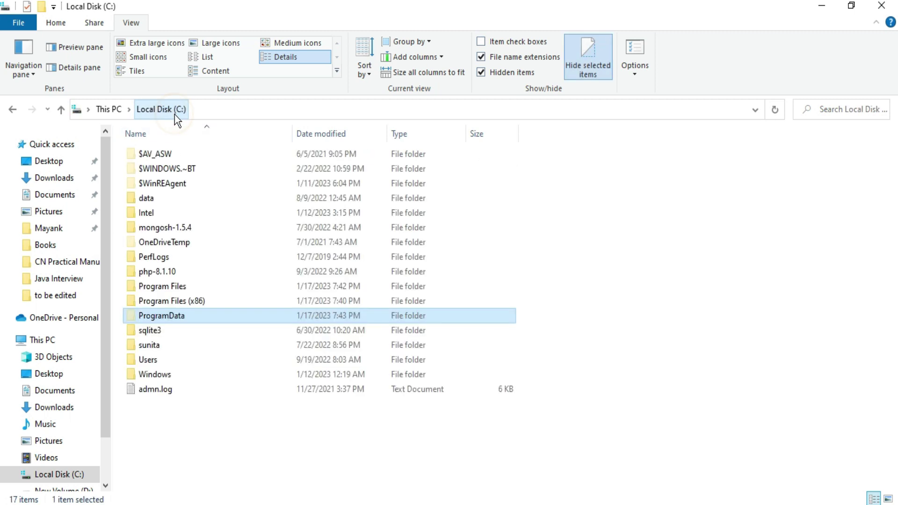
# Step: Navigate to C:\Users\Admin\AppData\Roaming
pyautogui.doubleClick(155, 364)
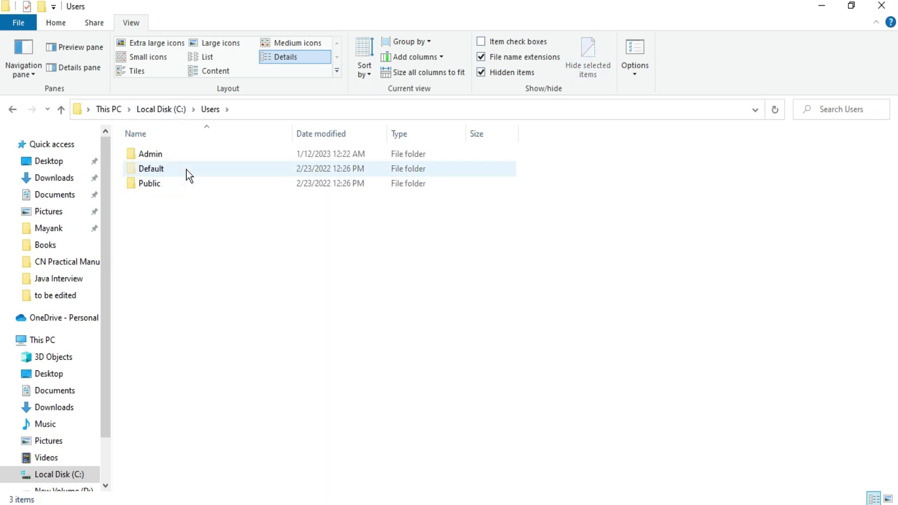
pyautogui.doubleClick(188, 153)
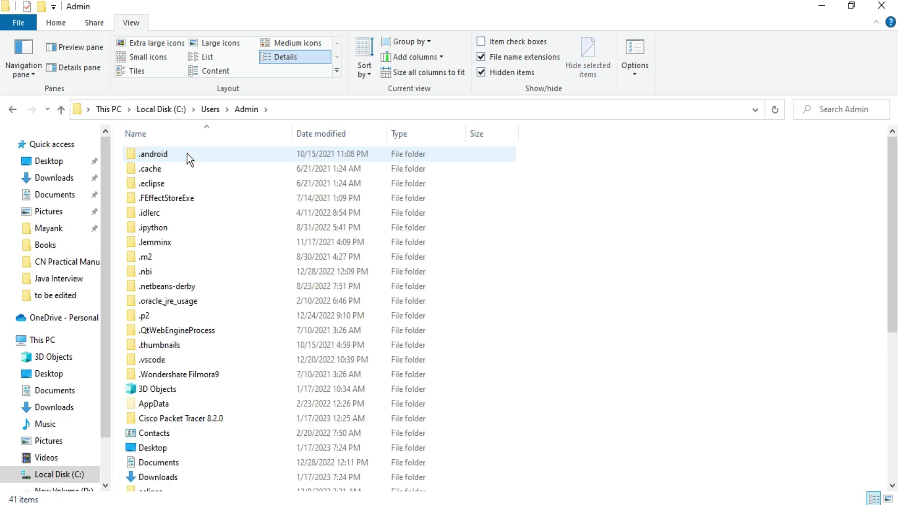
pyautogui.doubleClick(159, 404)
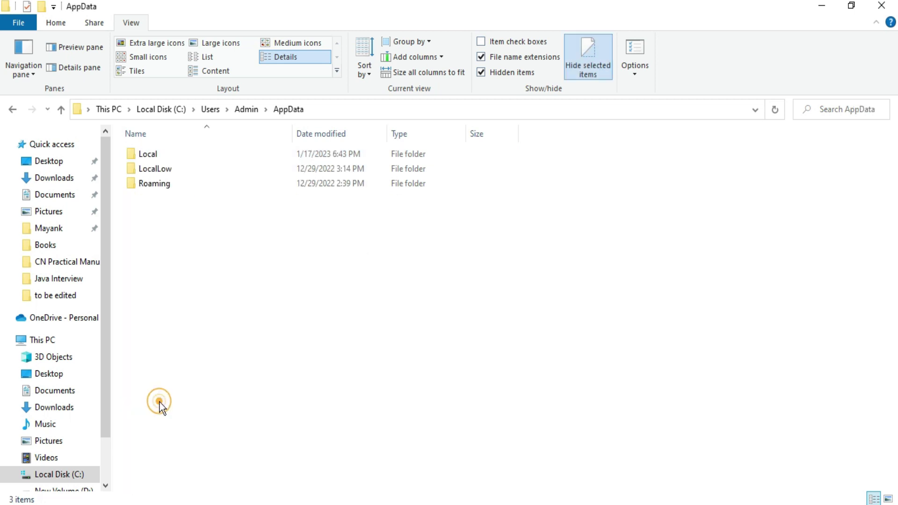
pyautogui.click(214, 189)
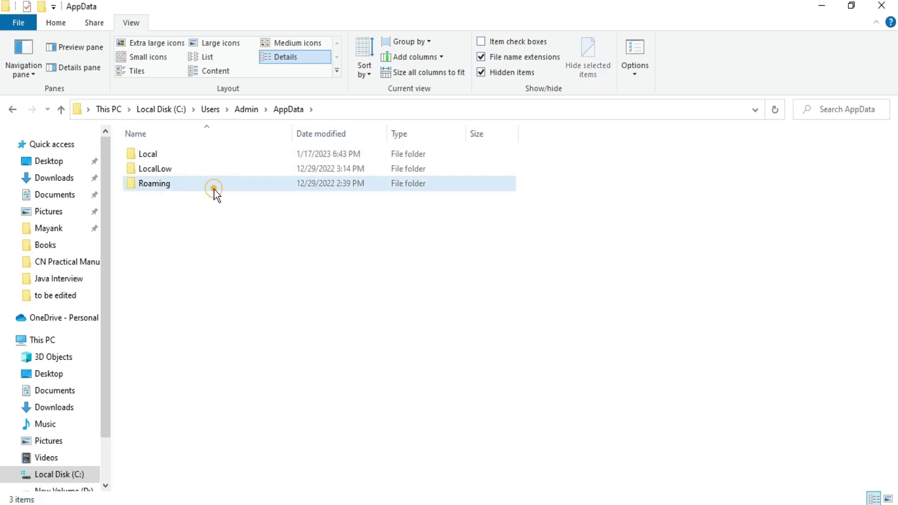
pyautogui.doubleClick(214, 189)
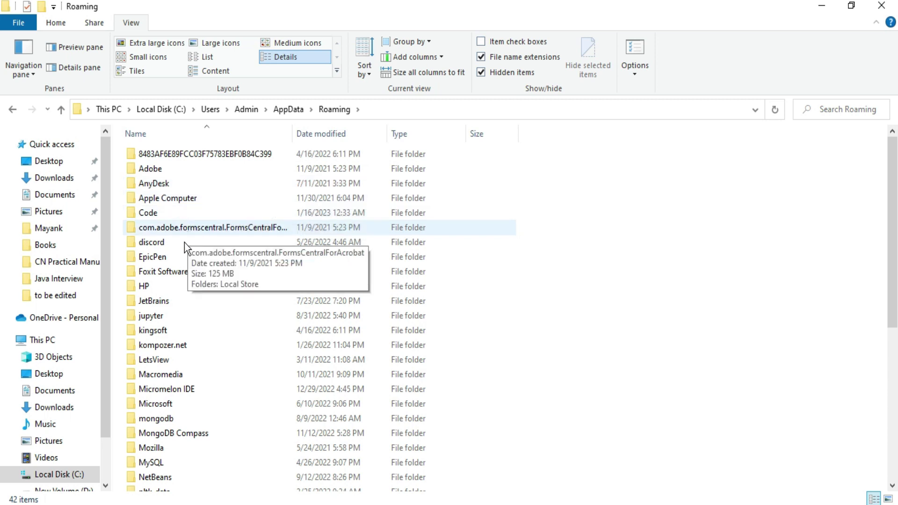
# Step: Delete the MySQL folder from the Roaming folder
pyautogui.click(158, 463)
pyautogui.scroll(-3, 161, 470)
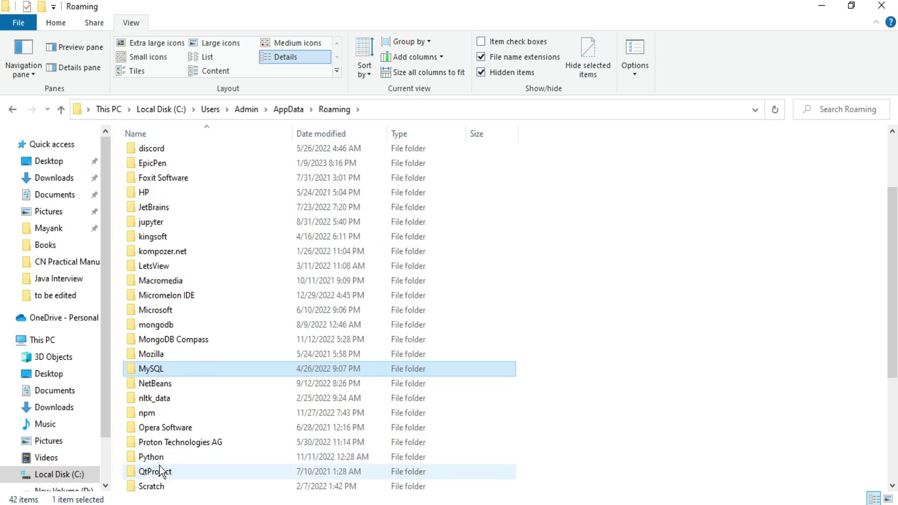
pyautogui.scroll(-3, 169, 395)
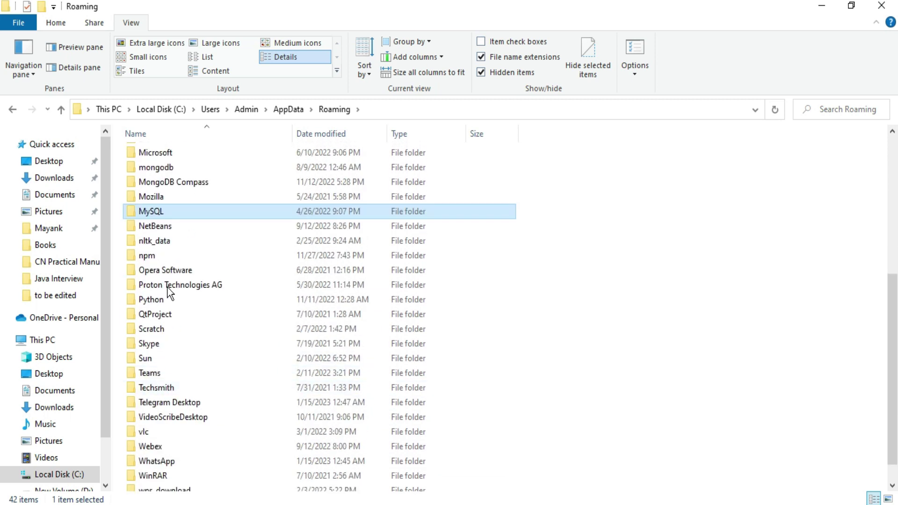
pyautogui.rightClick(172, 212)
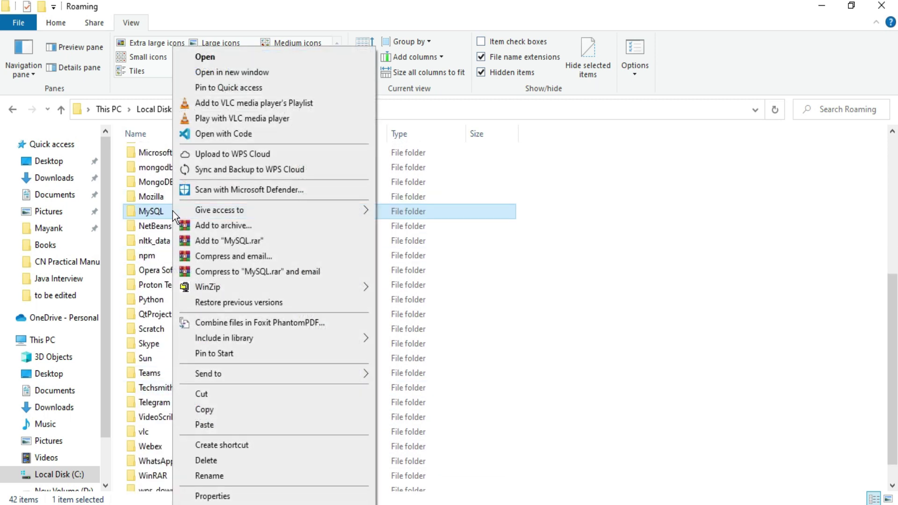
pyautogui.click(220, 461)
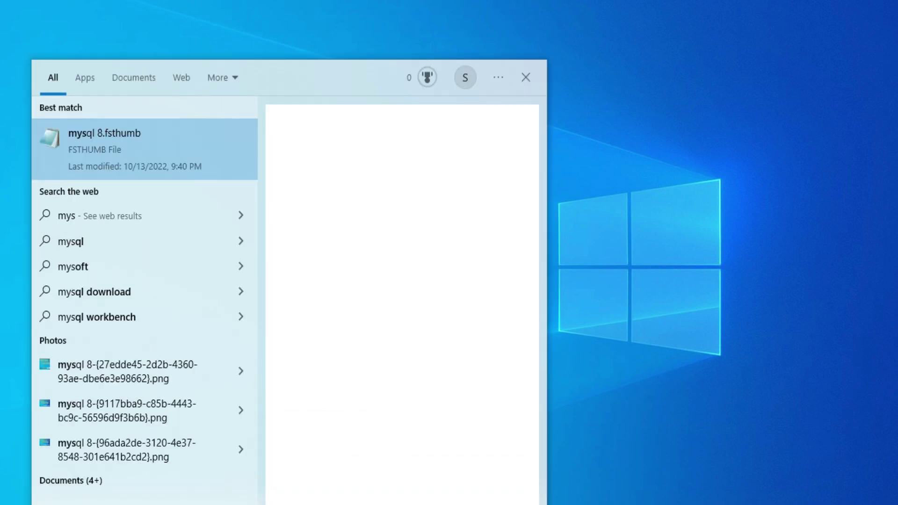
# Step: Search Windows for 'mysql' to check that no MySQL application remains
pyautogui.write('ql')
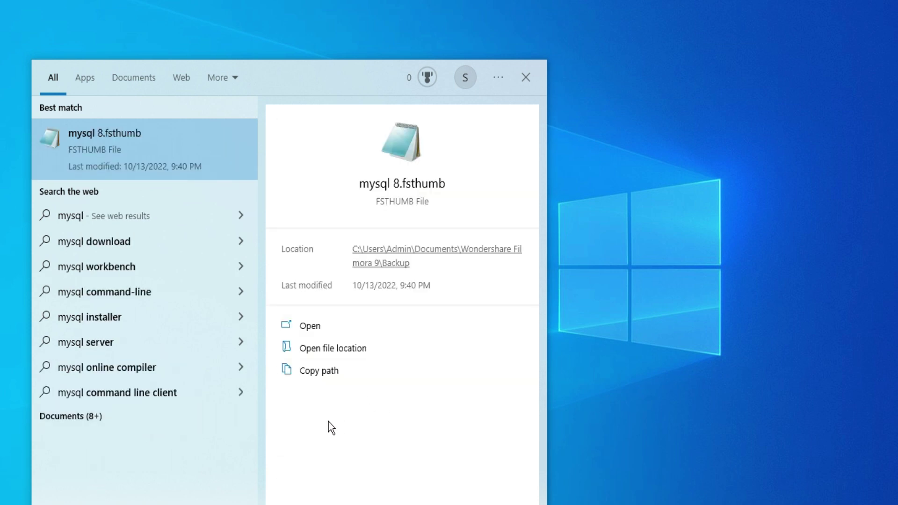
pyautogui.click(708, 187)
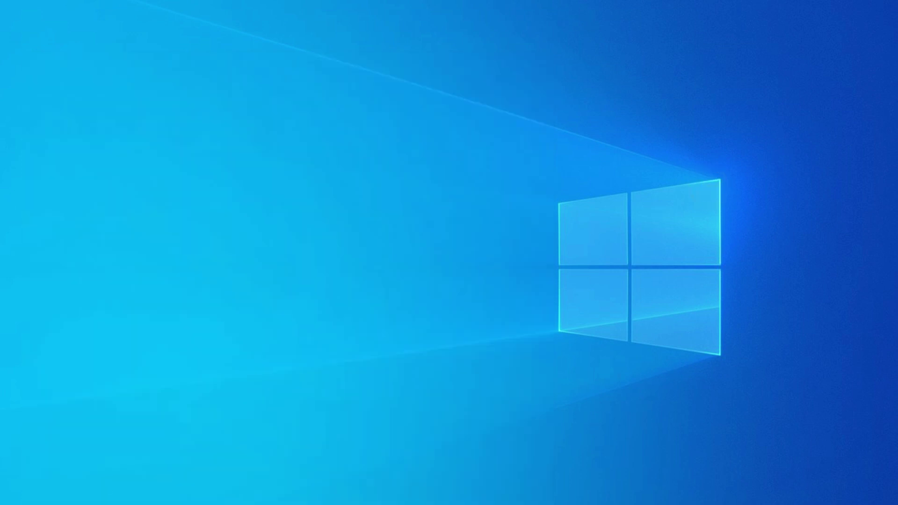